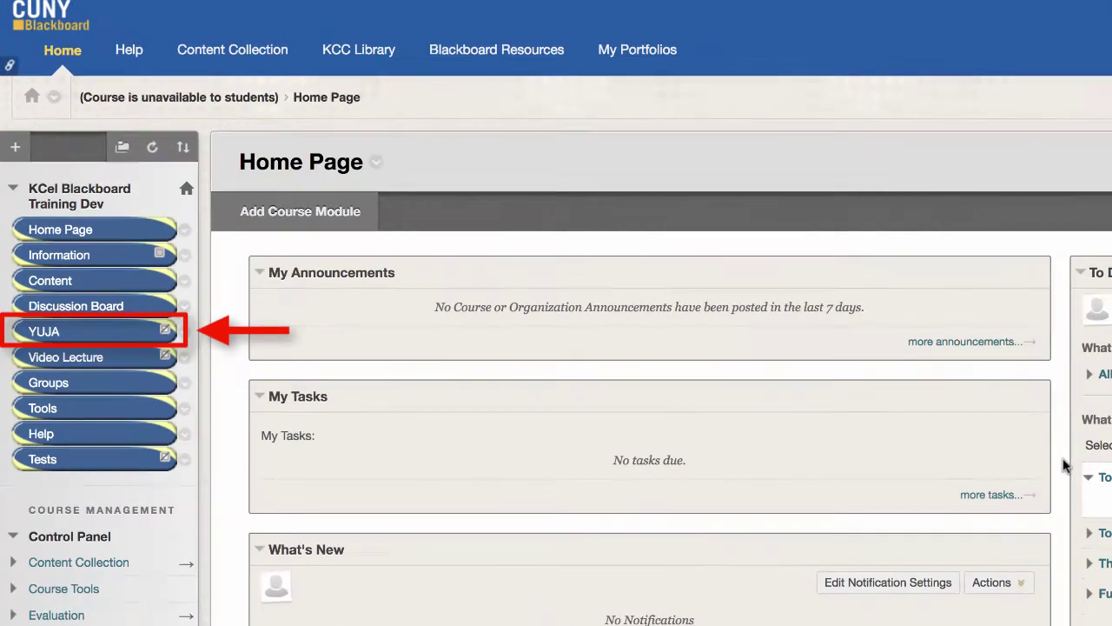
Step: Open the YUJA tool from the Blackboard course menu
left_click(87, 332)
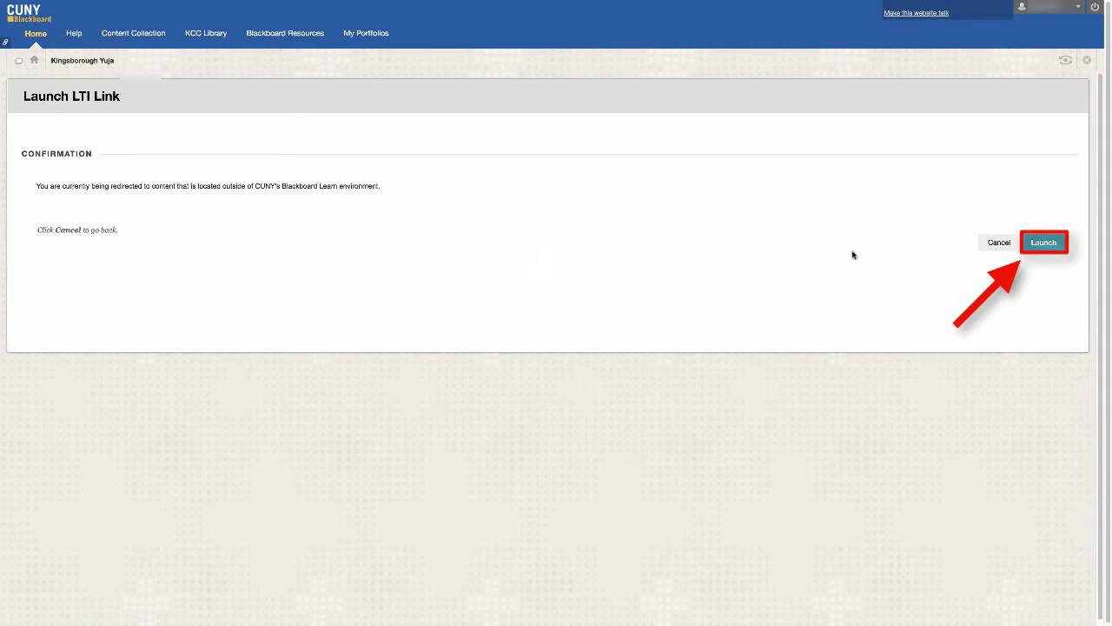
Step: Launch YuJa and add Blackboard - Launching YUJA.mp4 as a video upload in My Media
left_click(1046, 247)
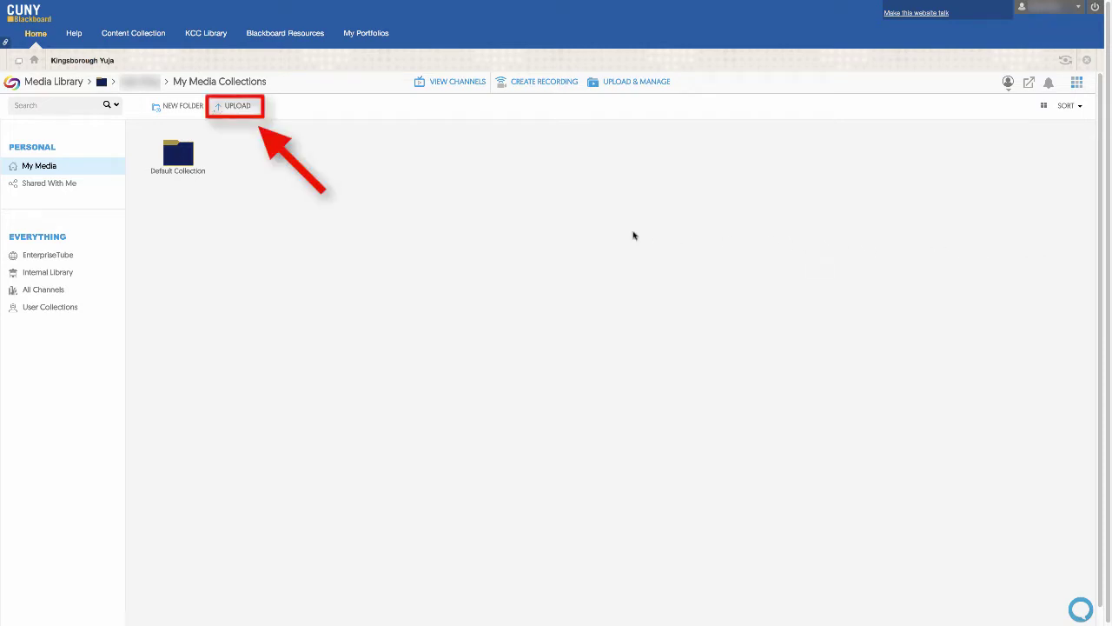
left_click(237, 107)
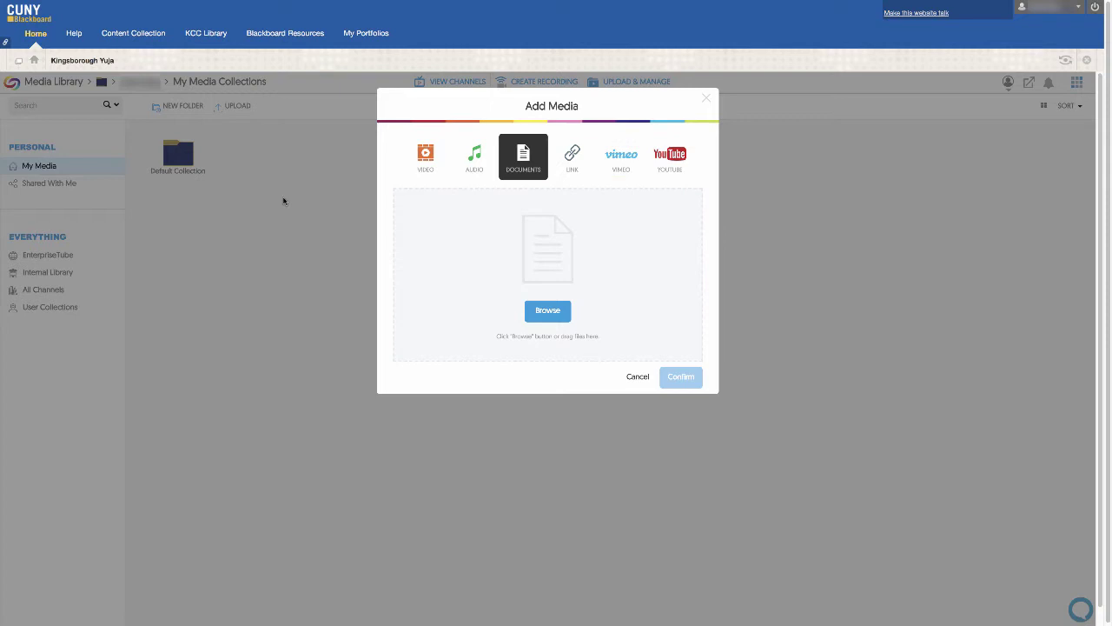
left_click(434, 158)
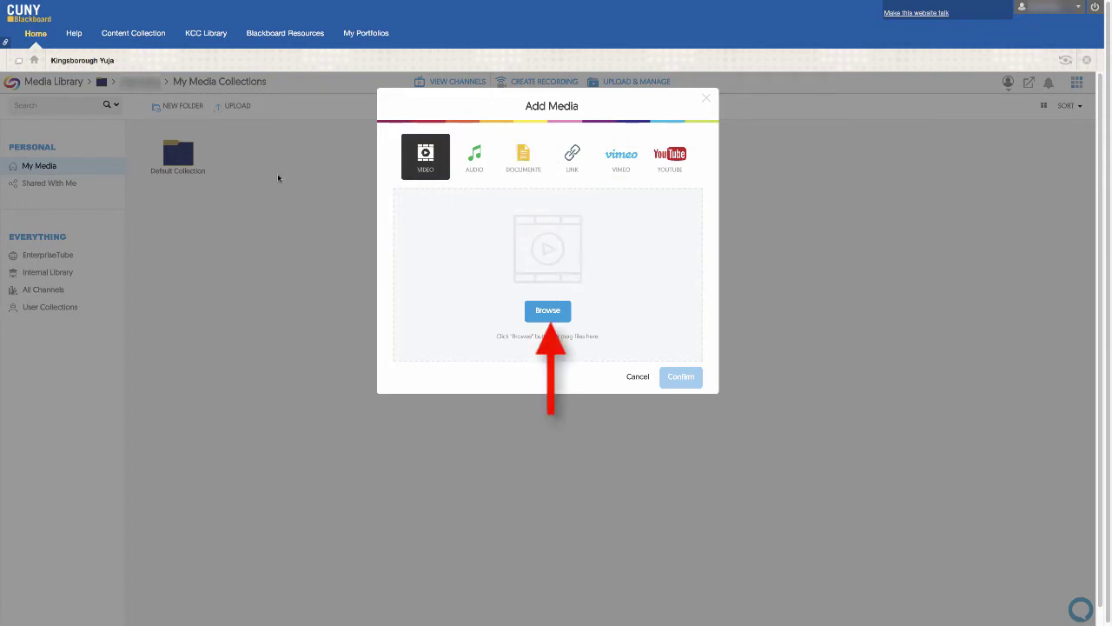
left_click(536, 311)
left_click(538, 40)
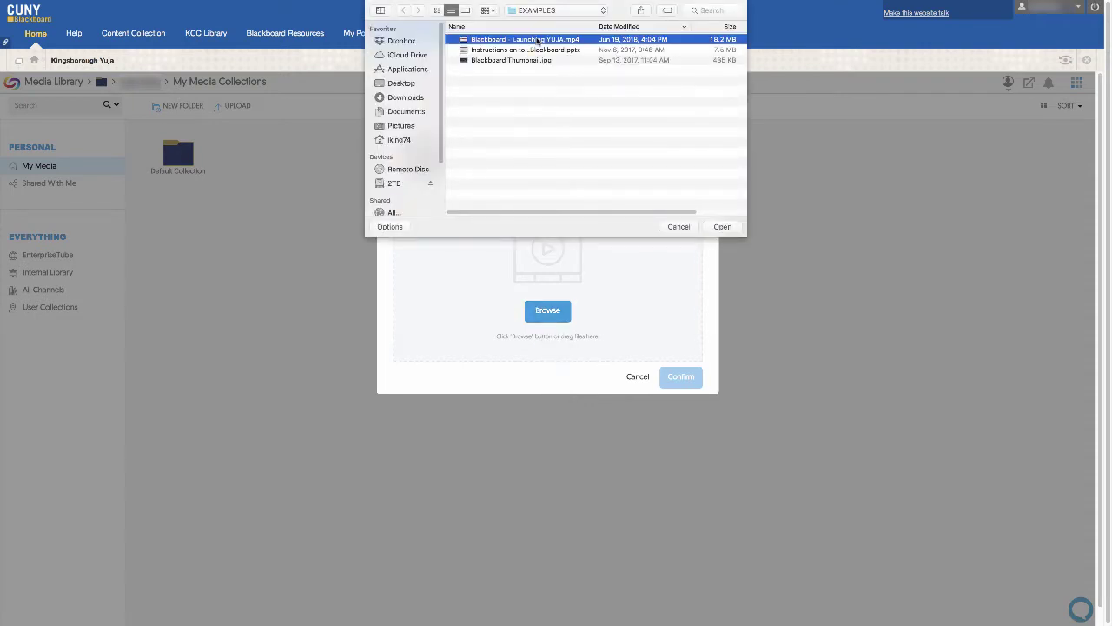
left_click(721, 226)
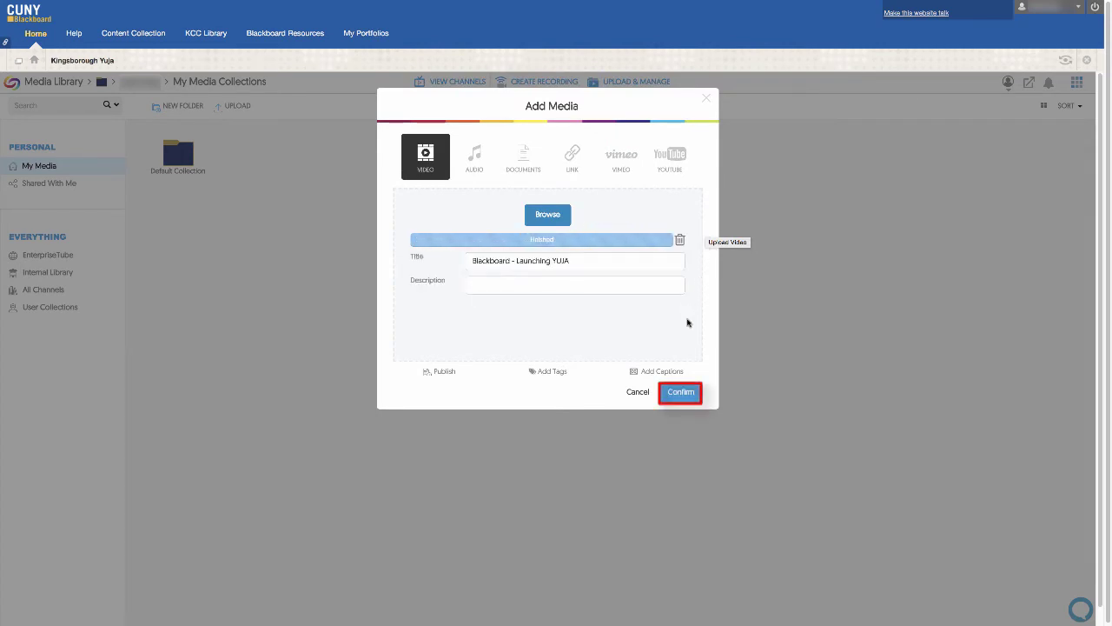
Step: Finish the video upload, then add the pasted YouTube link titled 'Blackboard - Working with Discussion Boards'
left_click(682, 394)
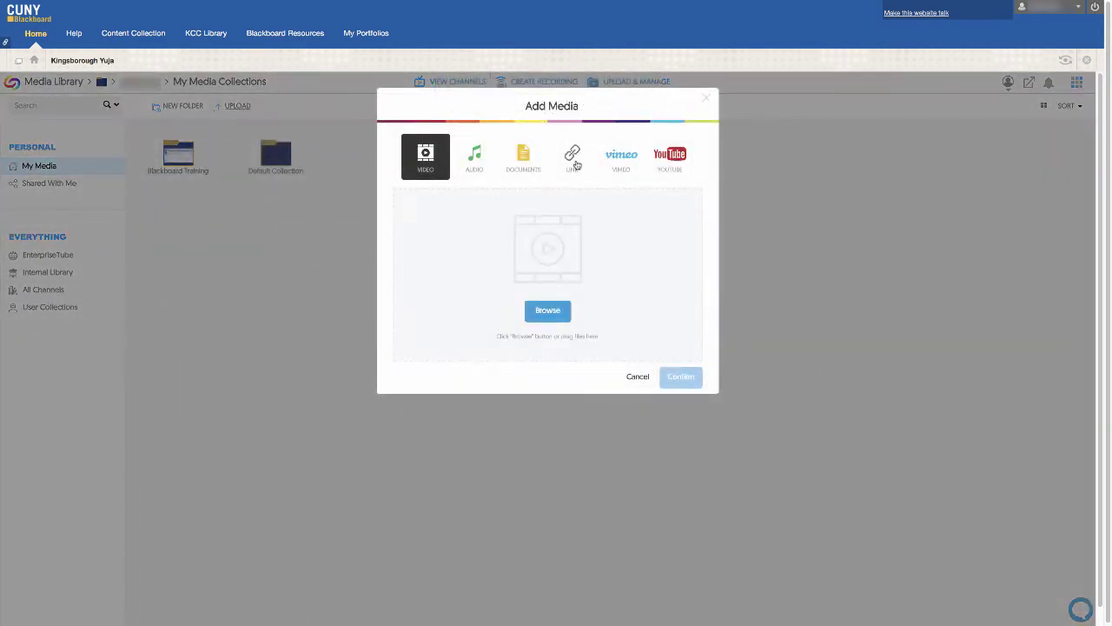
left_click(574, 158)
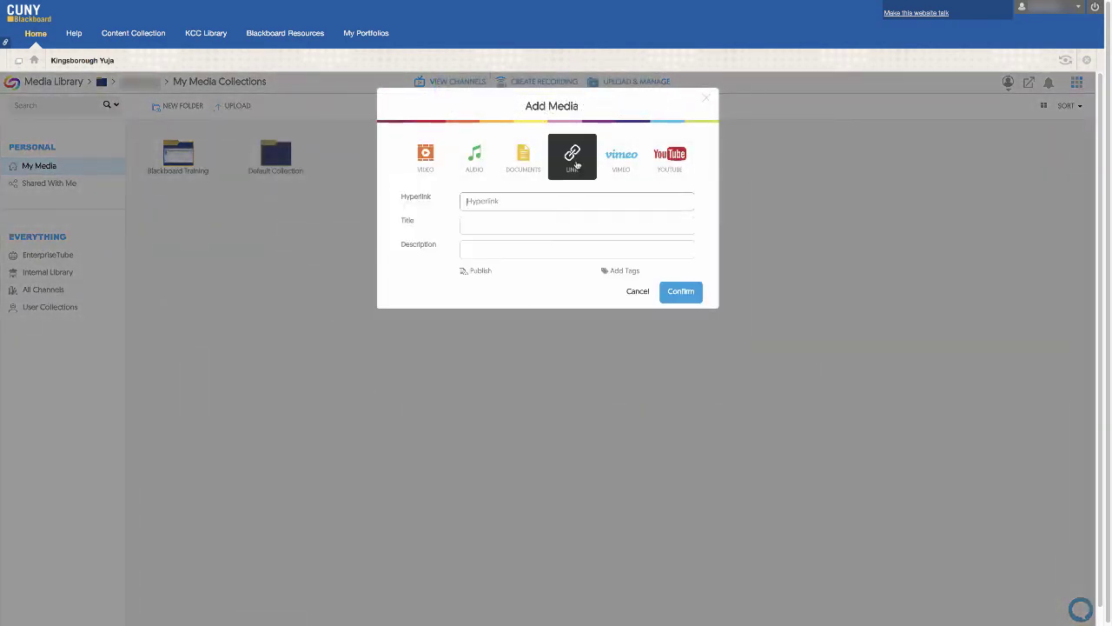
right_click(526, 200)
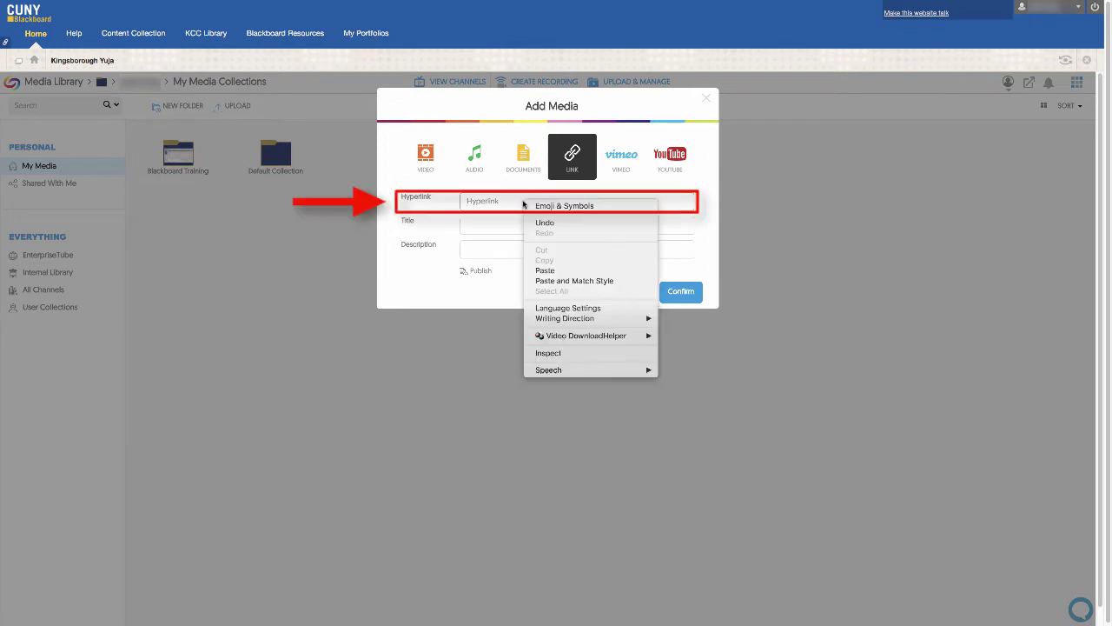
left_click(551, 270)
key("Tab")
type("Blackboard - Working with Discussion Boar")
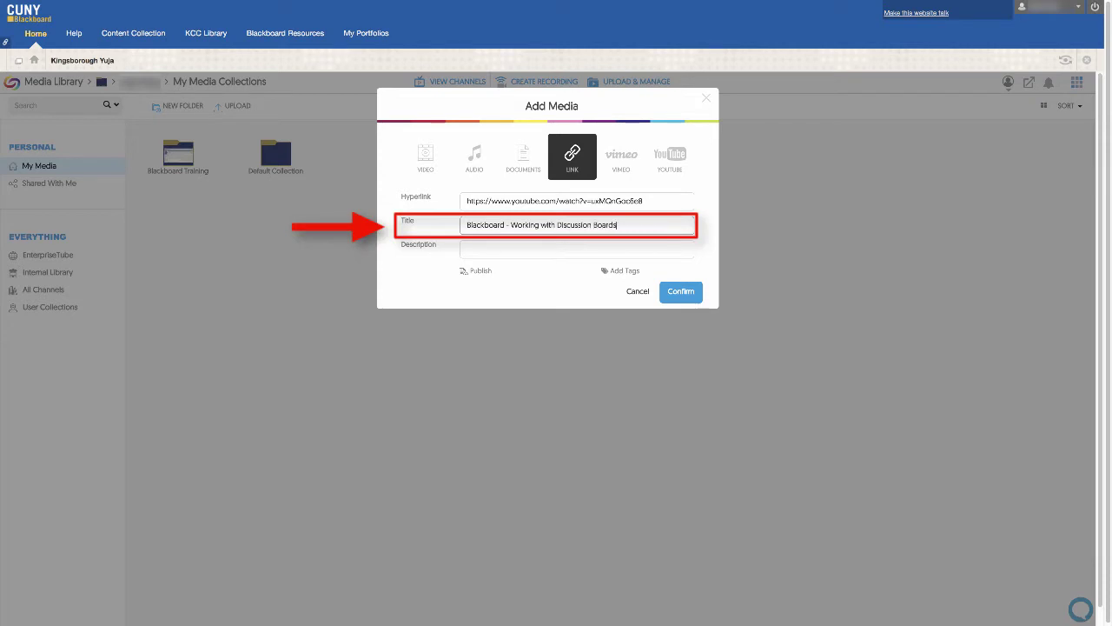
left_click(671, 293)
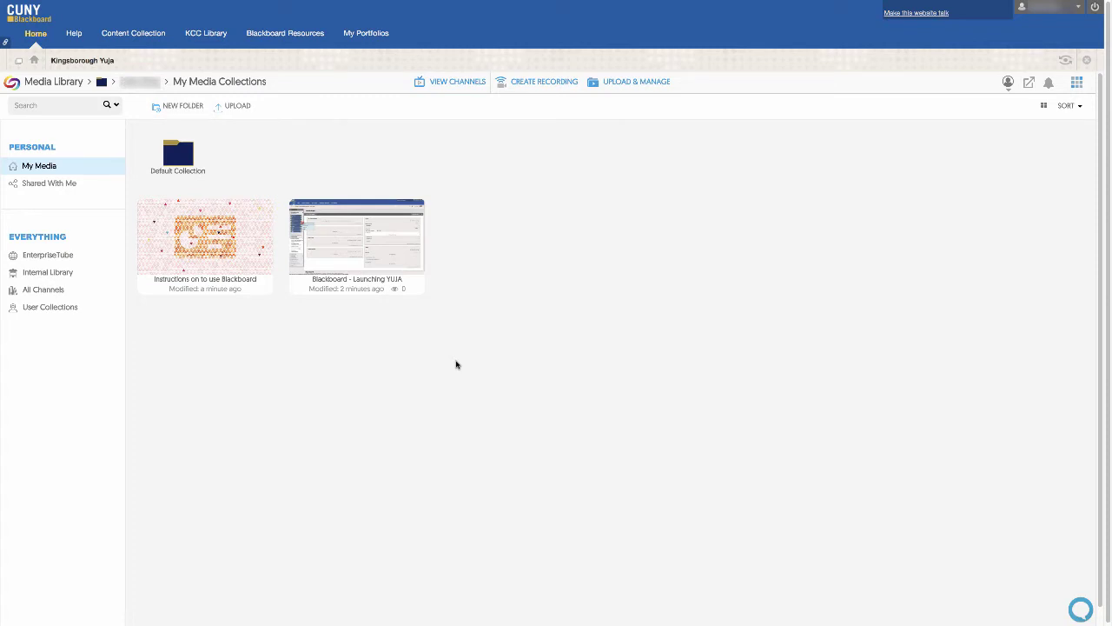
Step: Share 'Instructions on to use Blackboard' with the chosen user at Full Access and save
mouse_move(269, 278)
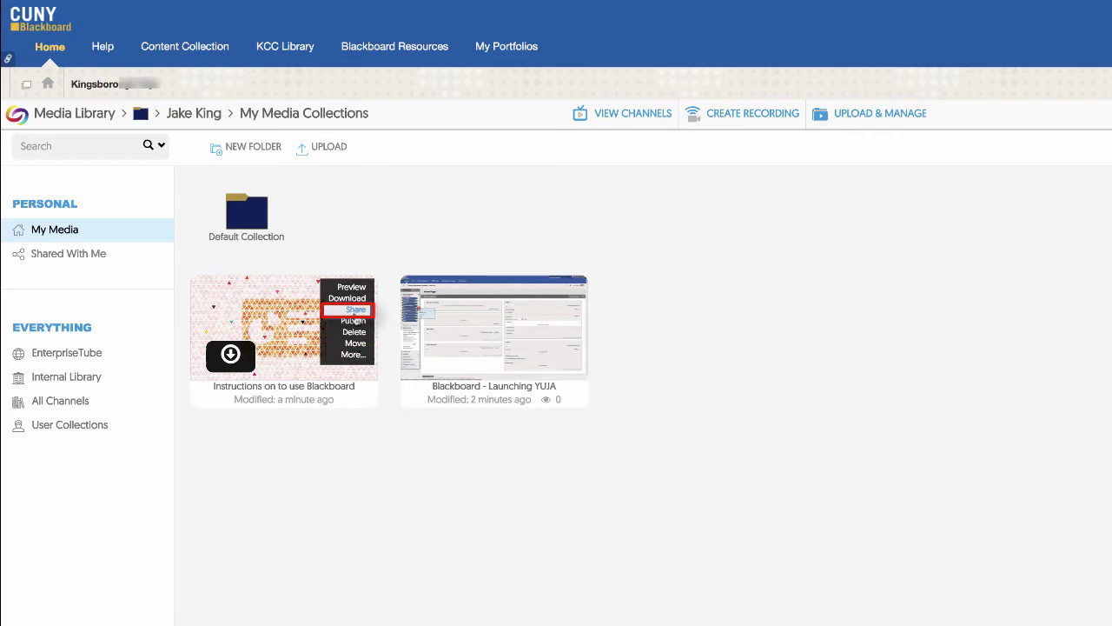
left_click(356, 309)
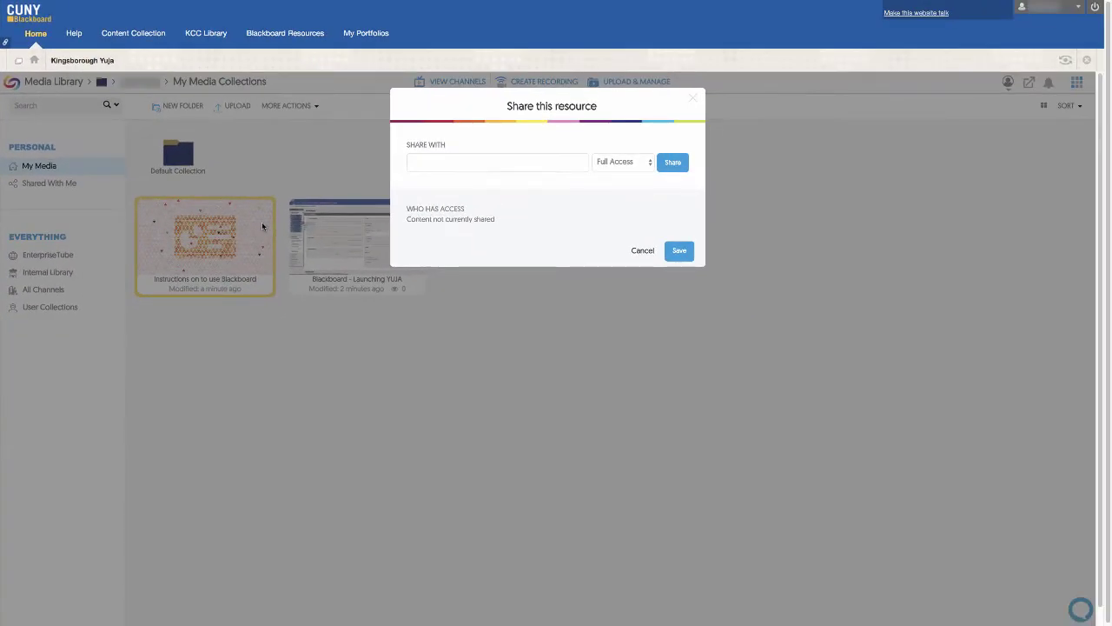
left_click(469, 165)
type("kcc")
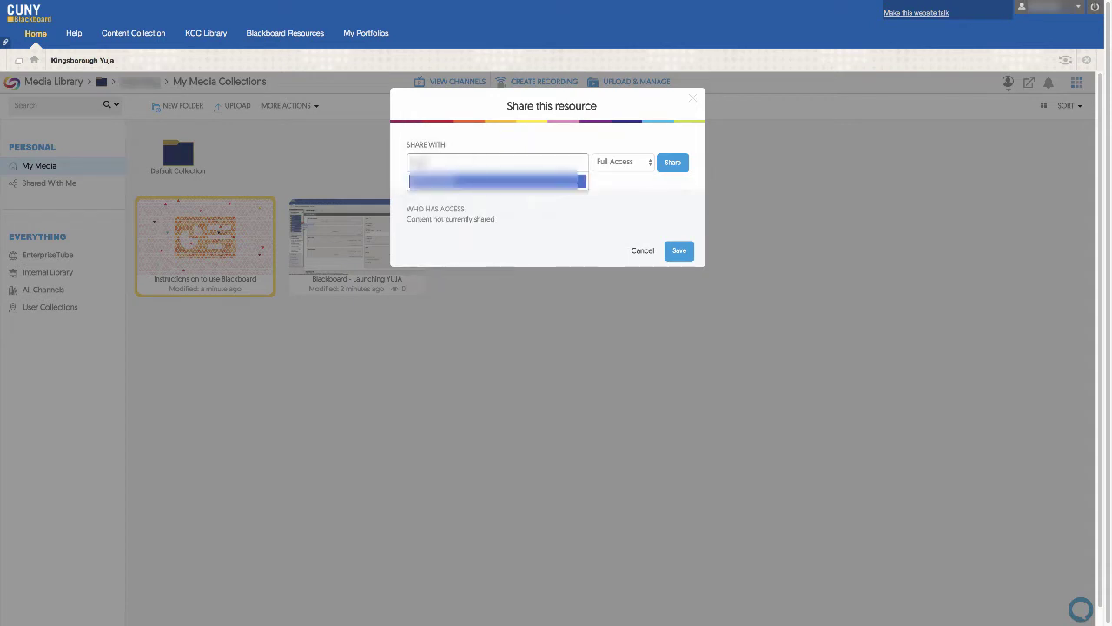
key("Return")
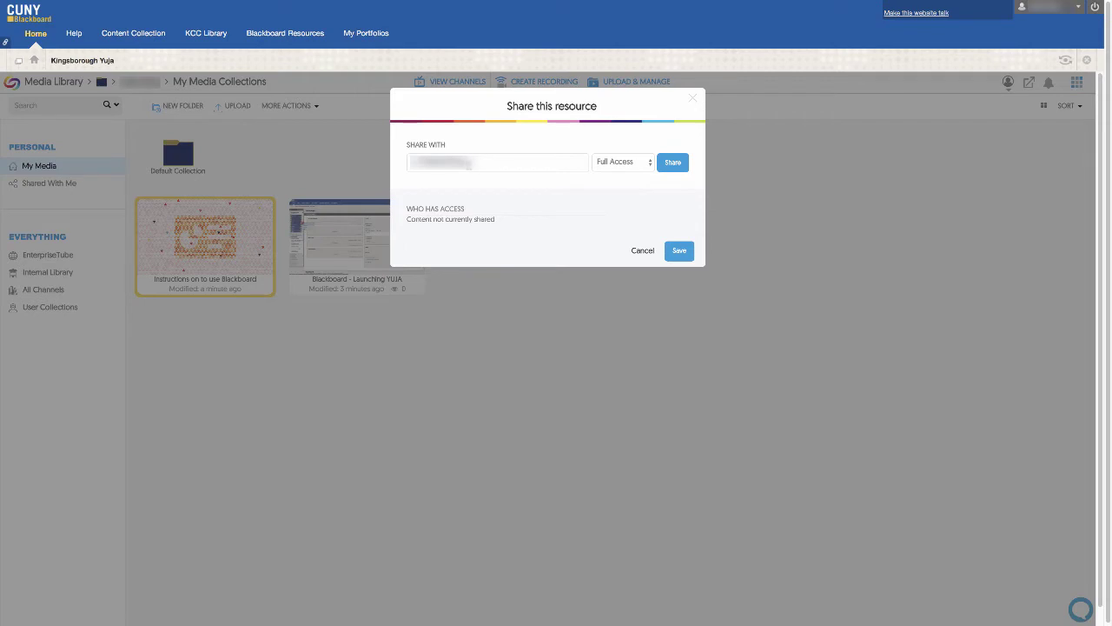
left_click(675, 169)
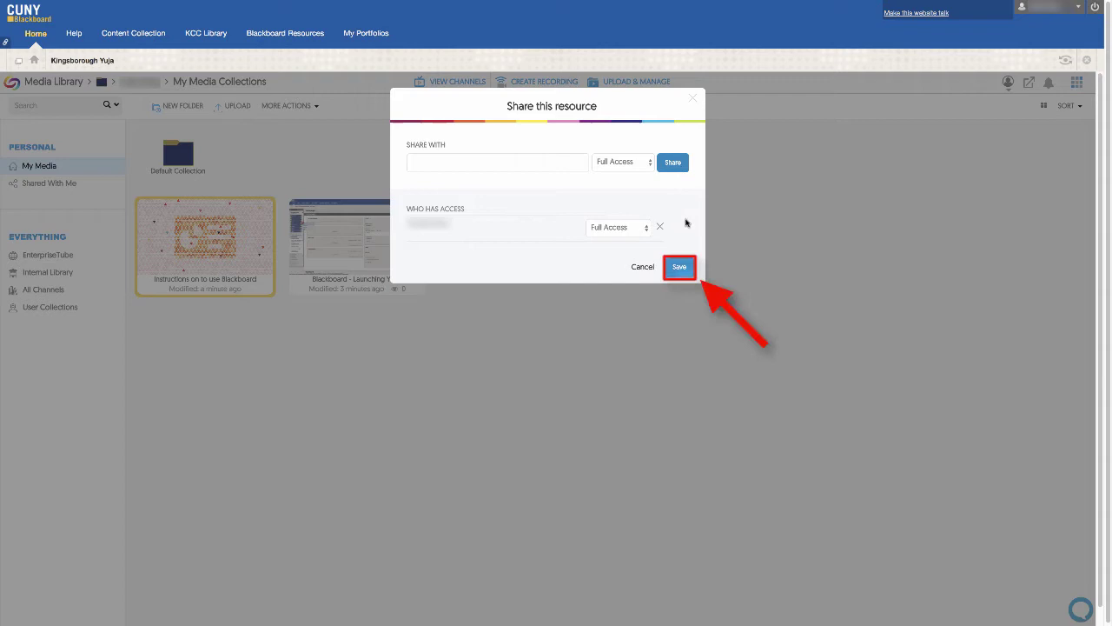
left_click(683, 273)
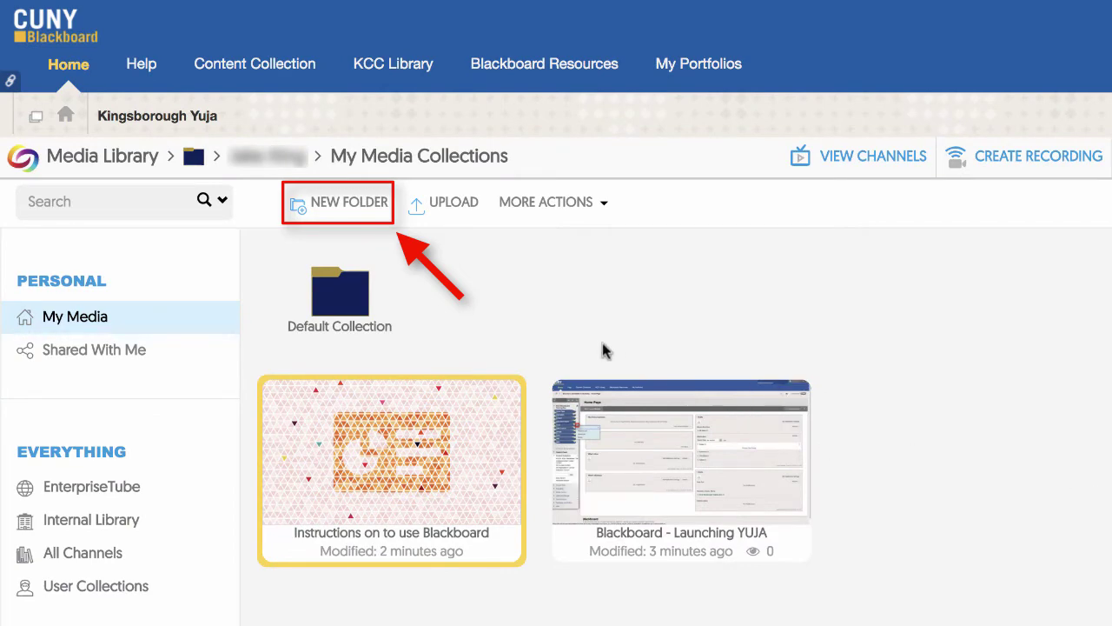
Step: Create a 'Blackboard Training' folder and drag the Launching YUJA video into it
left_click(352, 215)
type("Blac")
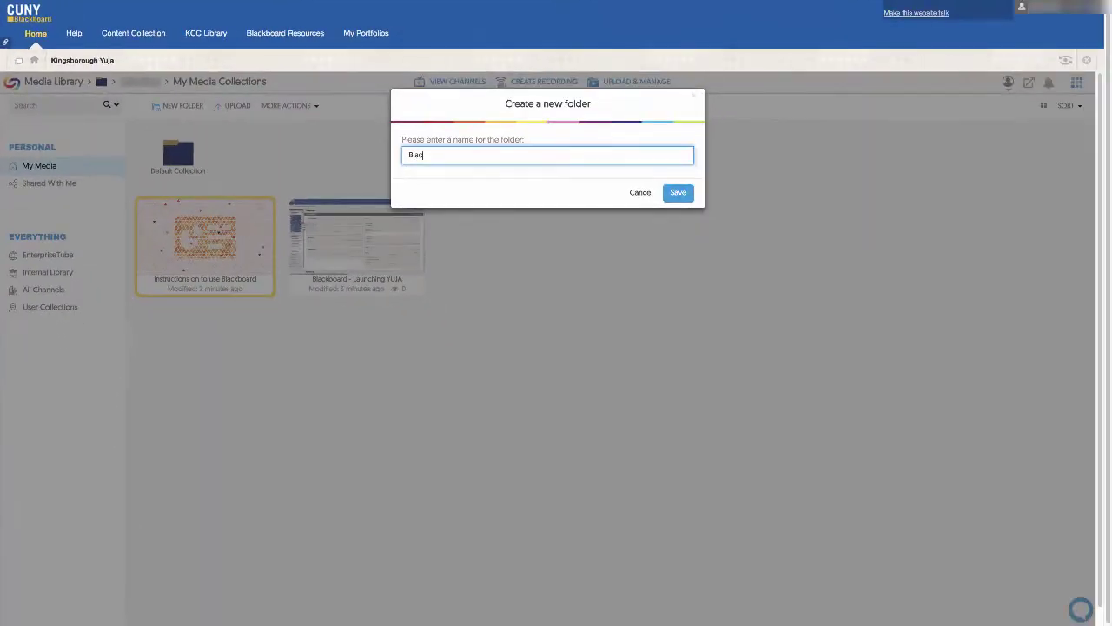
type("kboard Training")
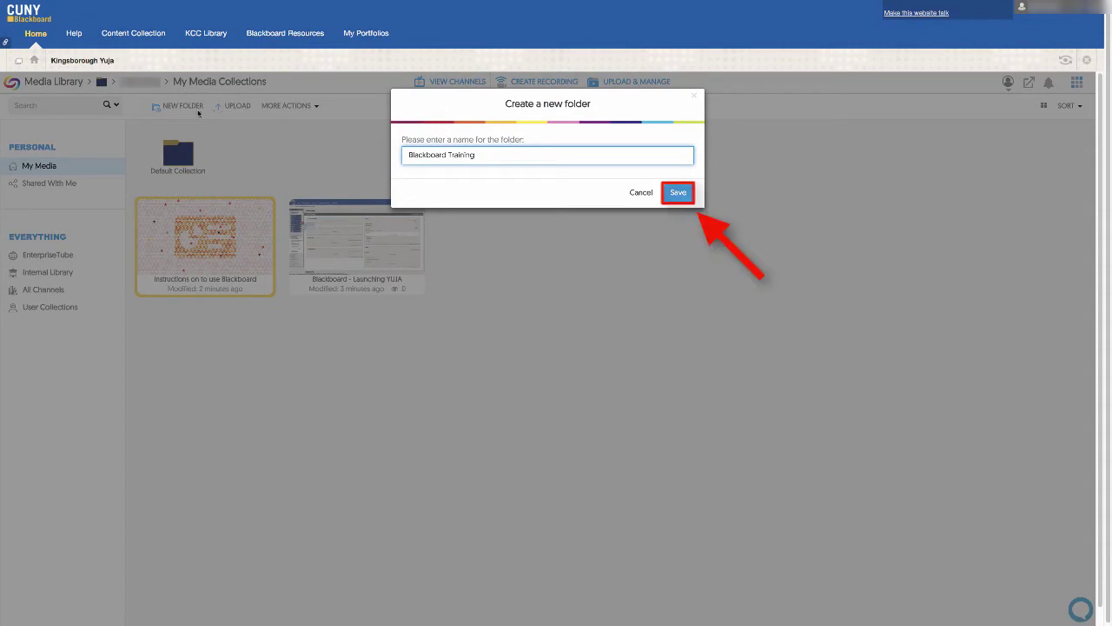
left_click(673, 193)
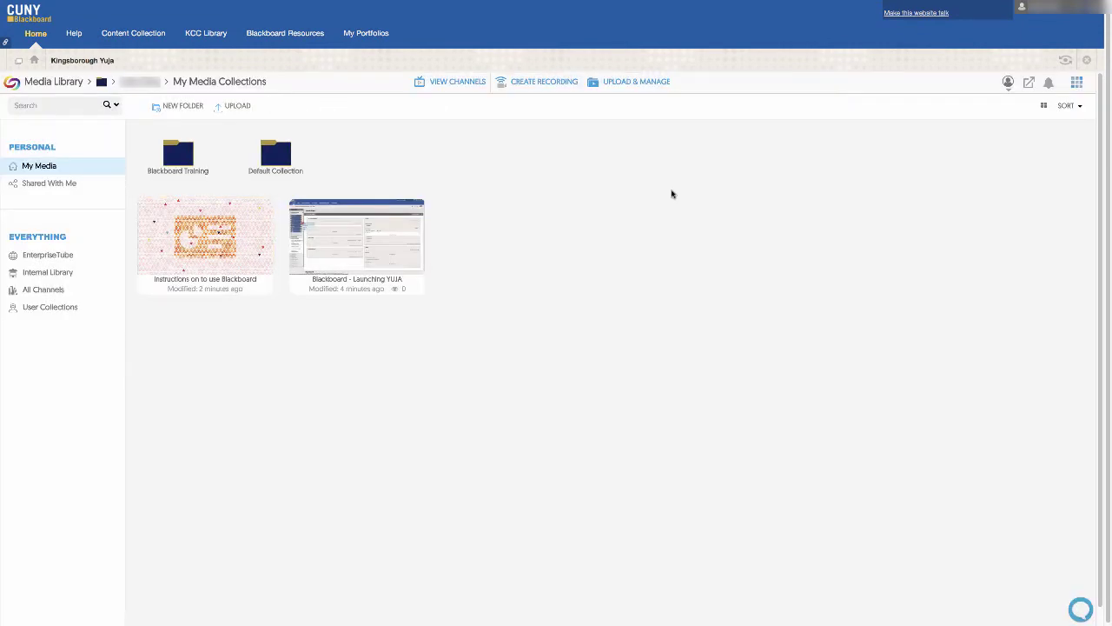
mouse_move(387, 231)
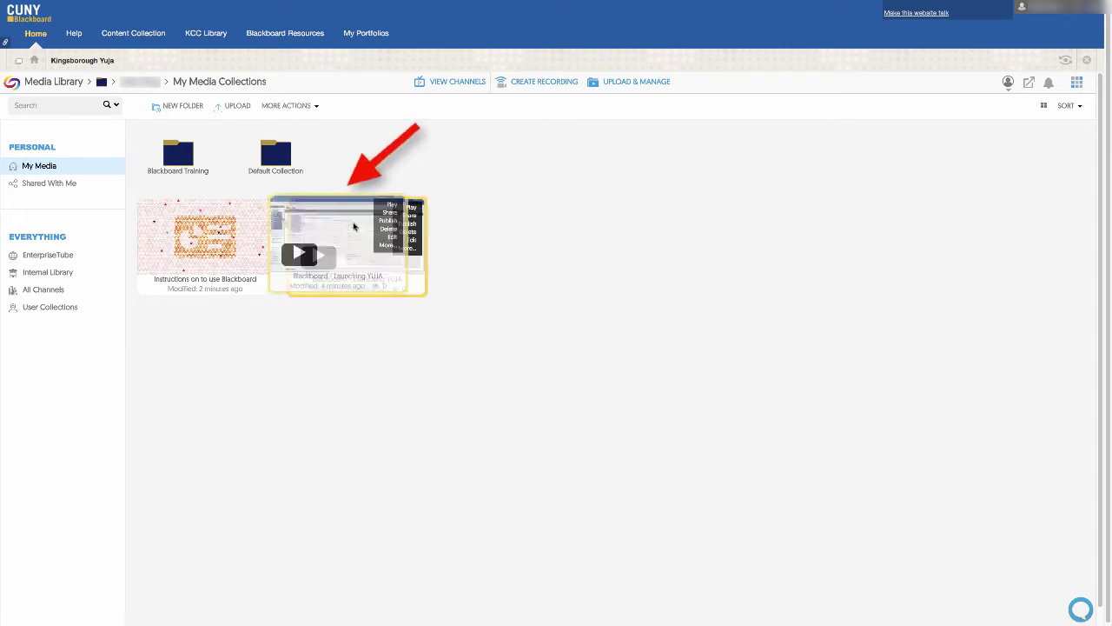
left_click_drag(354, 226, 186, 158)
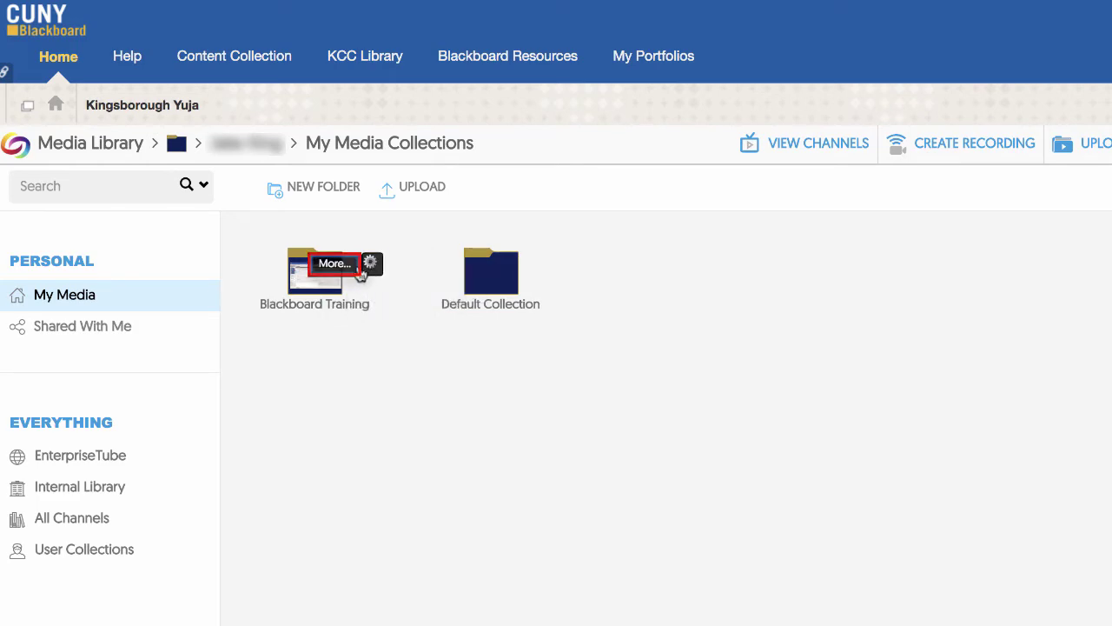
Step: Copy the Working with Discussion Boards video's direct link from its Links panel
left_click(371, 265)
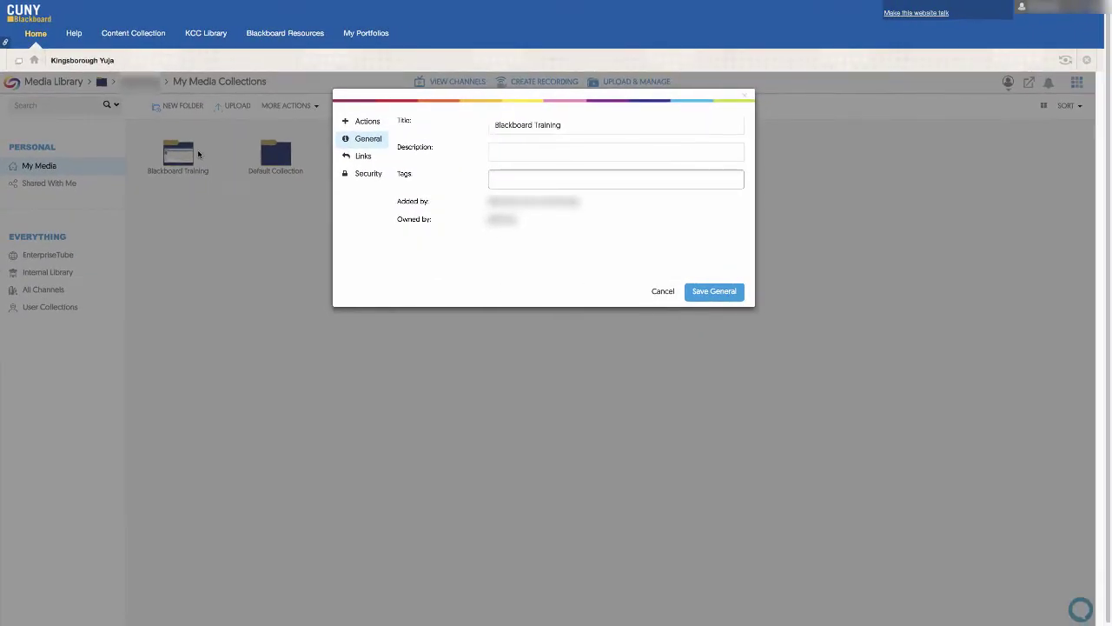
left_click(355, 160)
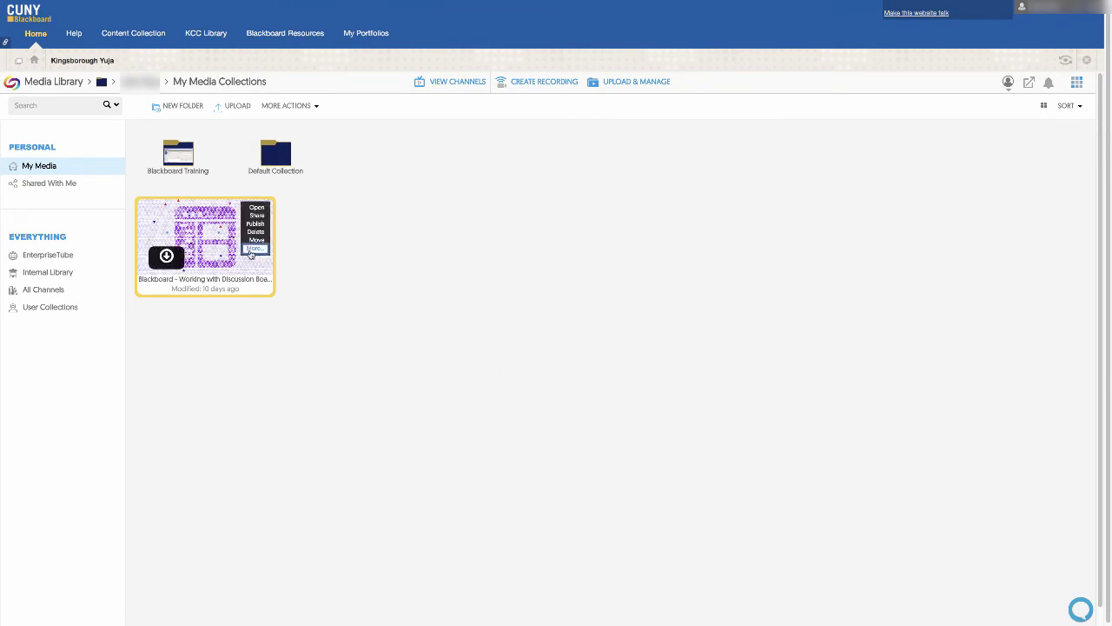
left_click(254, 249)
left_click(377, 313)
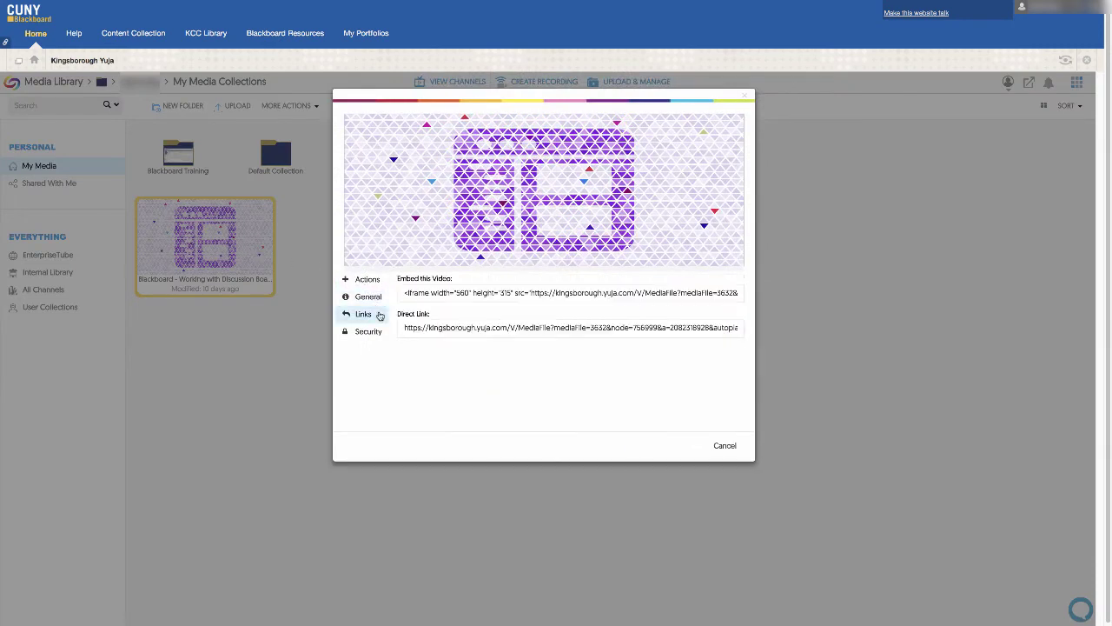
left_click(422, 327)
right_click(425, 327)
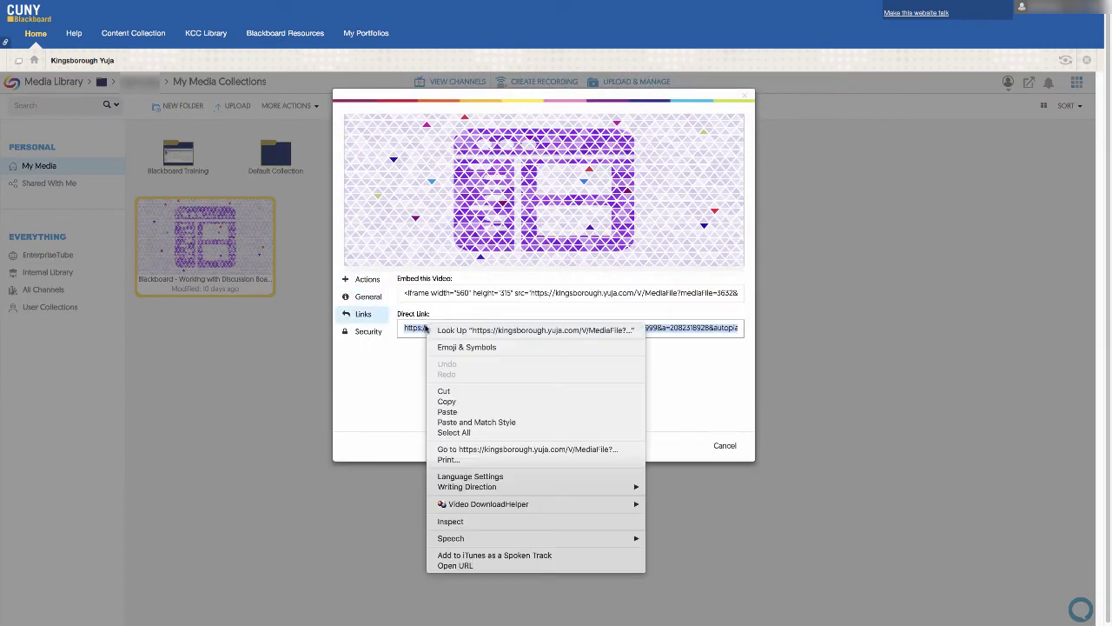
left_click(511, 401)
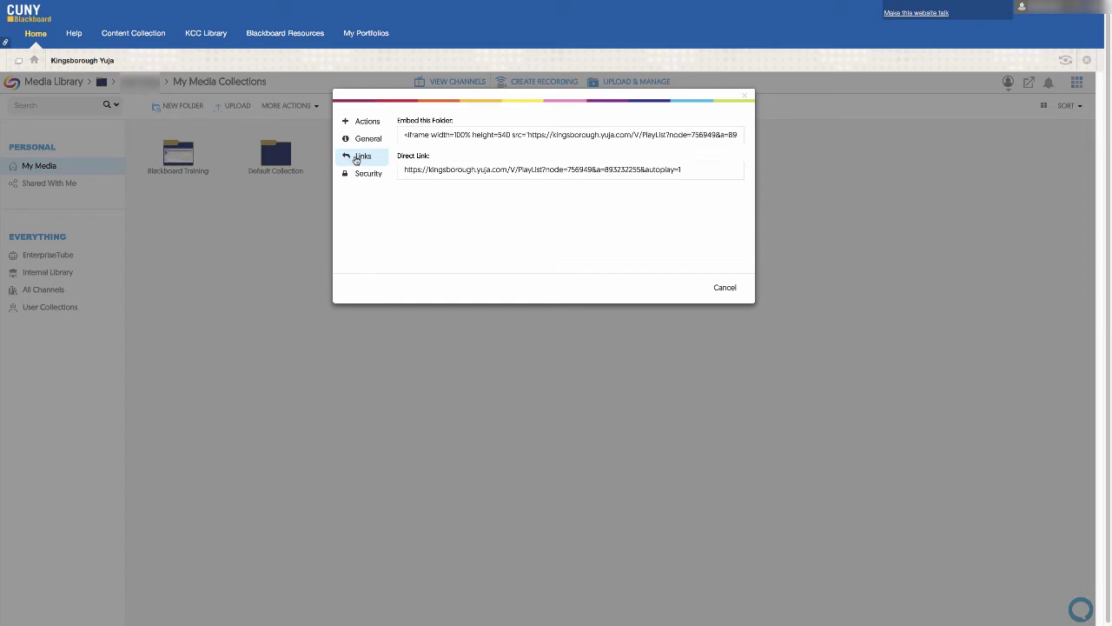
Step: Copy the Blackboard Training folder's direct link from its Links panel
left_click(416, 171)
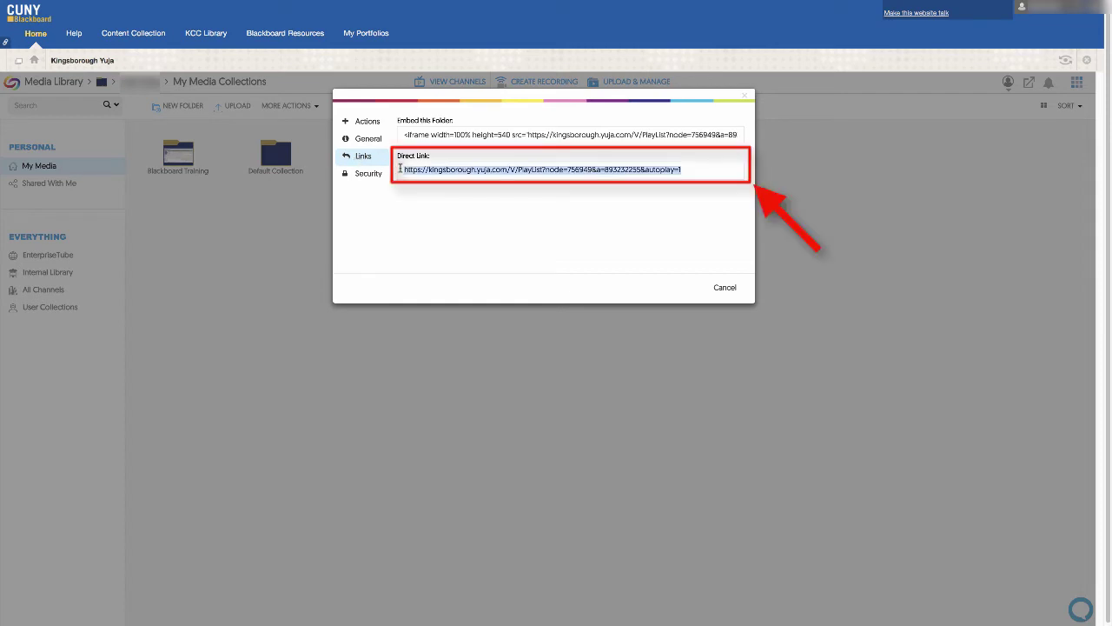
right_click(416, 173)
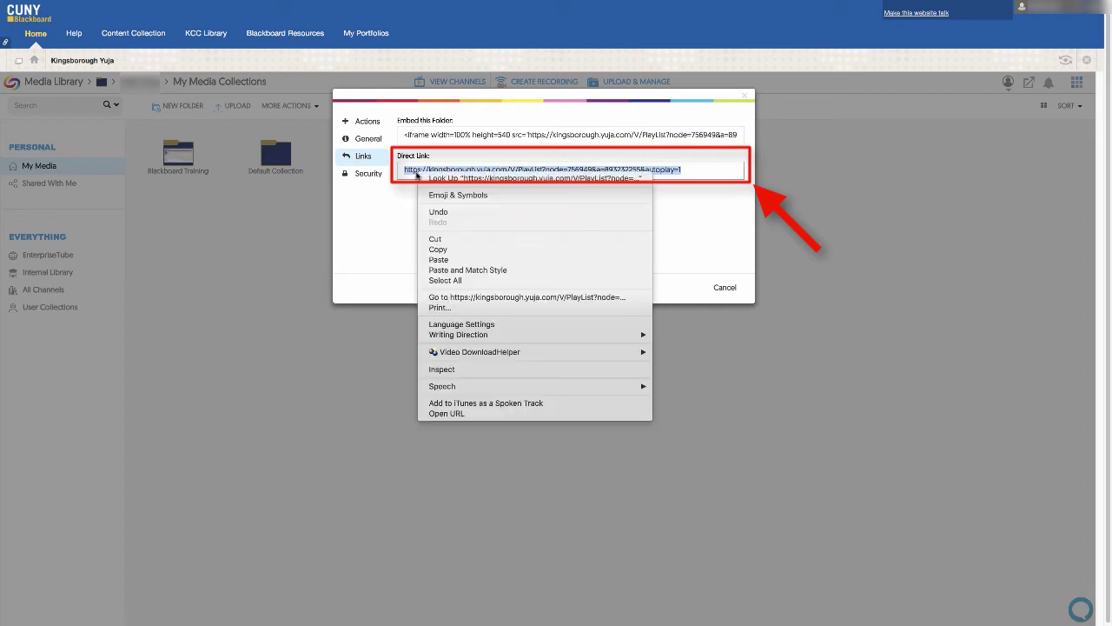
left_click(437, 249)
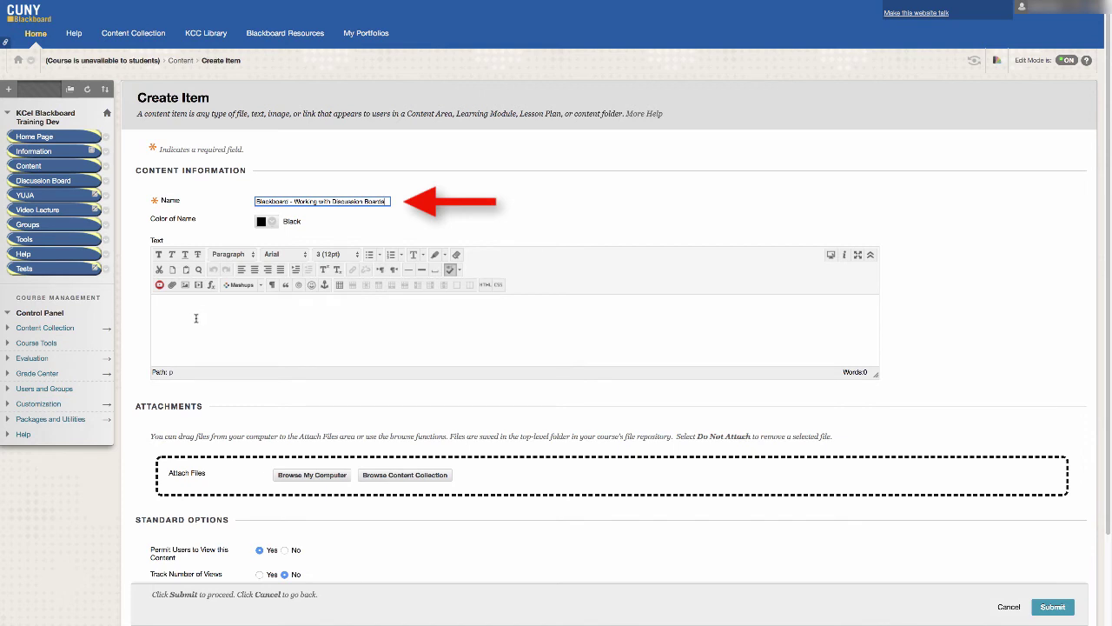
Step: Type 'Blackboard - Working with Discussion Boards' into the item's body text and select it
left_click(195, 318)
type("Blackboard - Working with Discussion Boards")
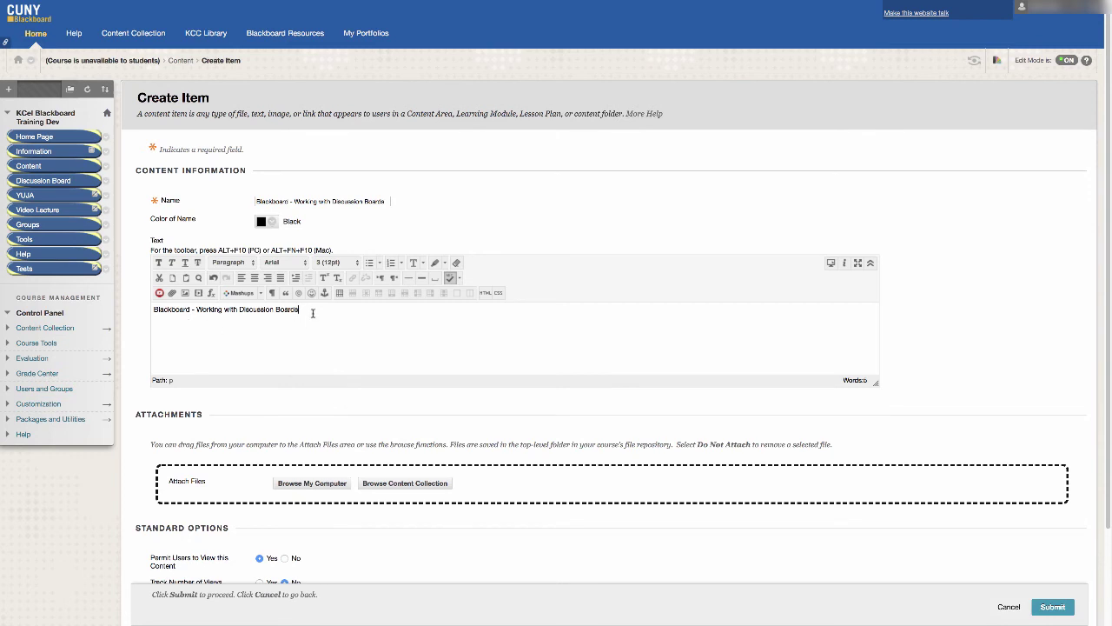
left_click_drag(303, 309, 153, 310)
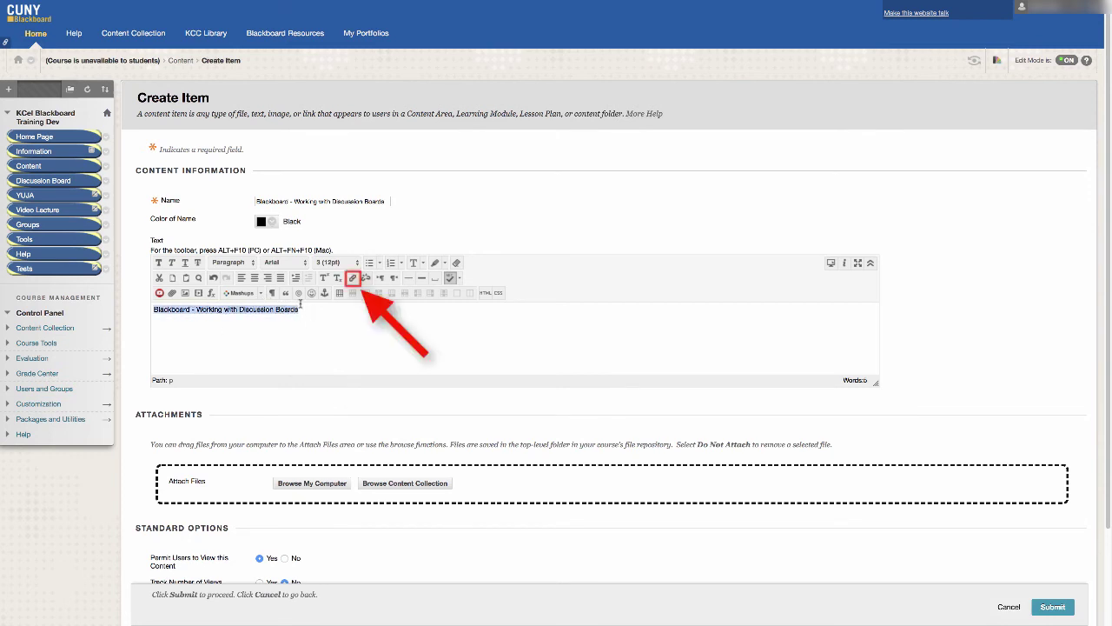
Step: Link the text to the copied YuJa URL, titled 'Blackboard Working With Discussion Boards', and submit
left_click(352, 279)
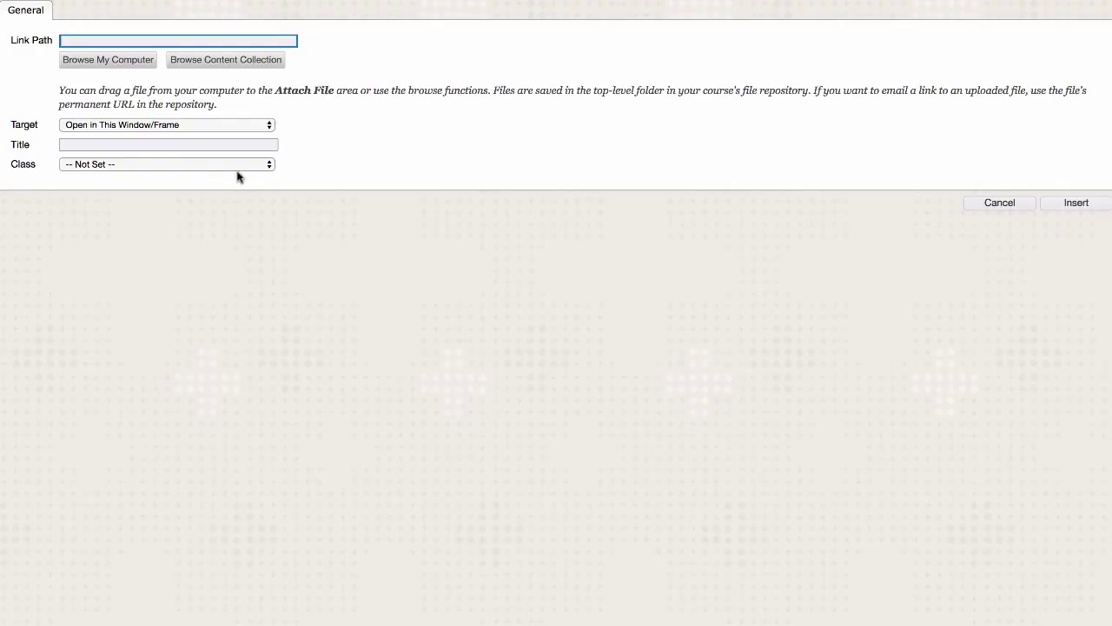
right_click(142, 41)
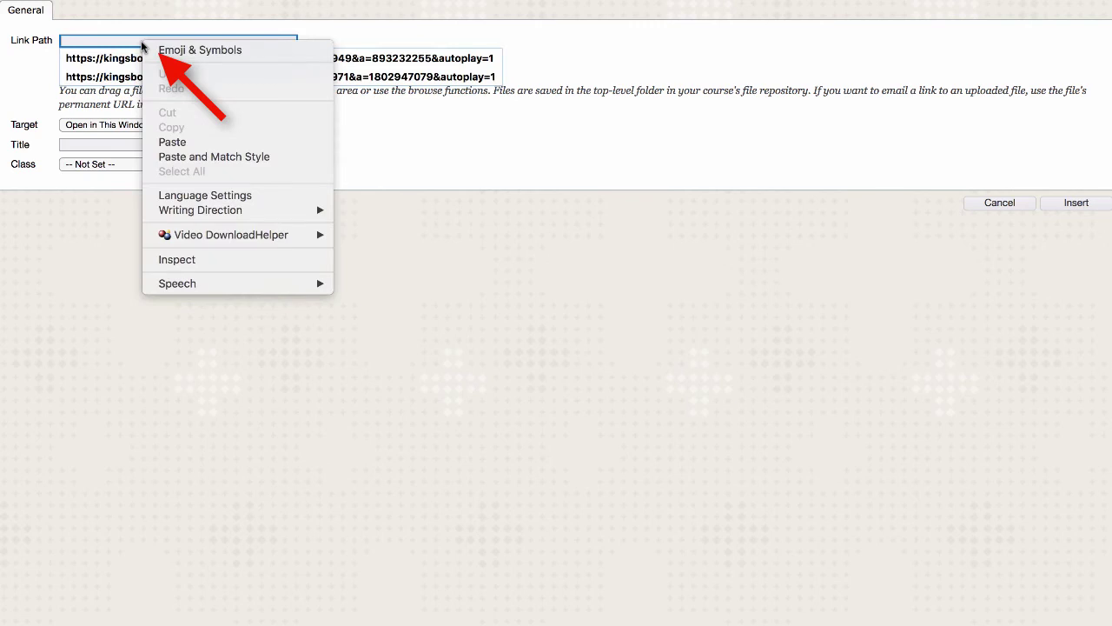
left_click(172, 142)
type("Blackboard Working With Discussion Boards")
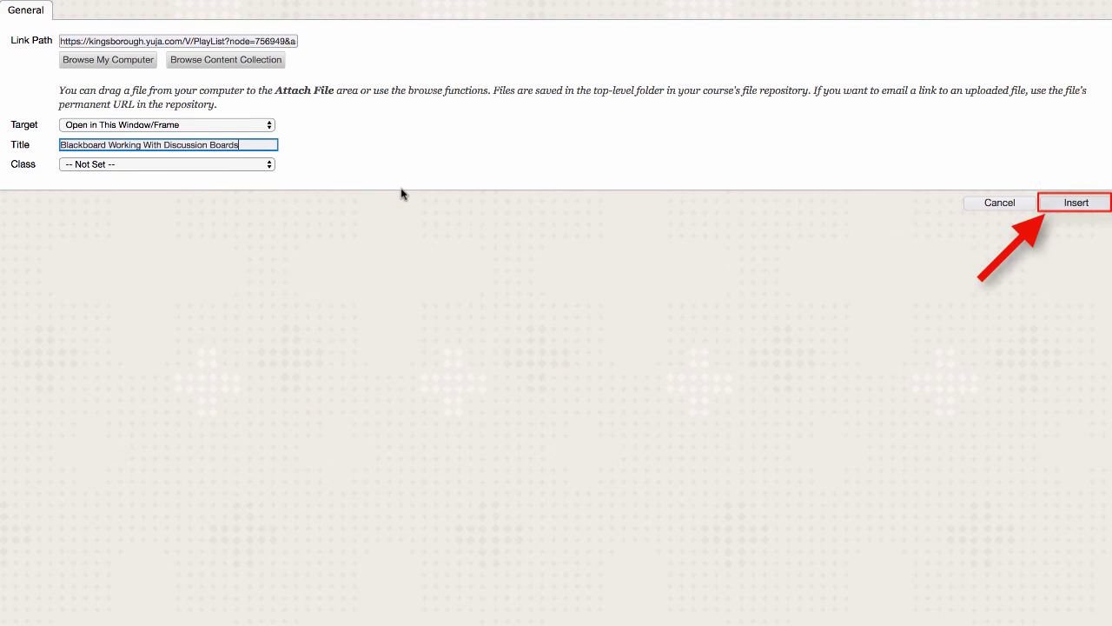
left_click(1045, 207)
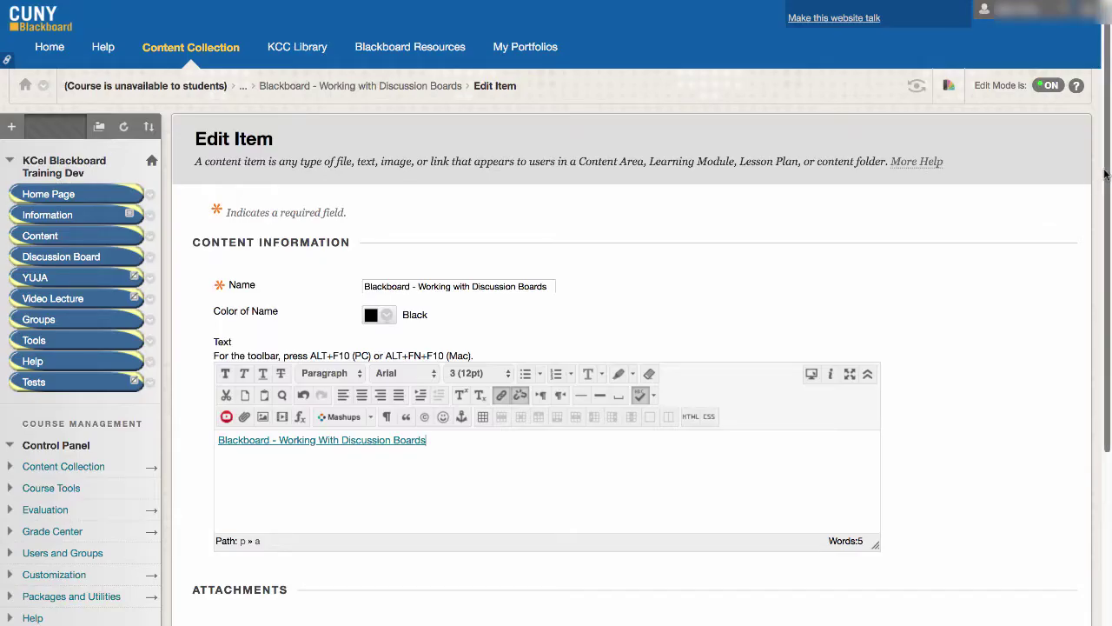
left_click_drag(1104, 179, 1109, 342)
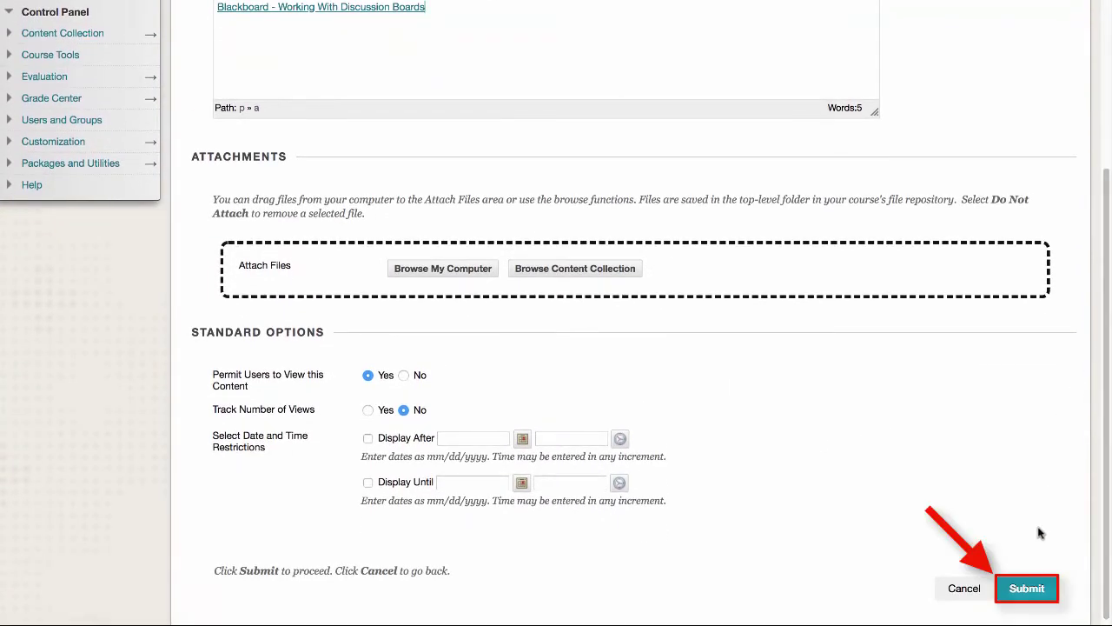
left_click(1045, 590)
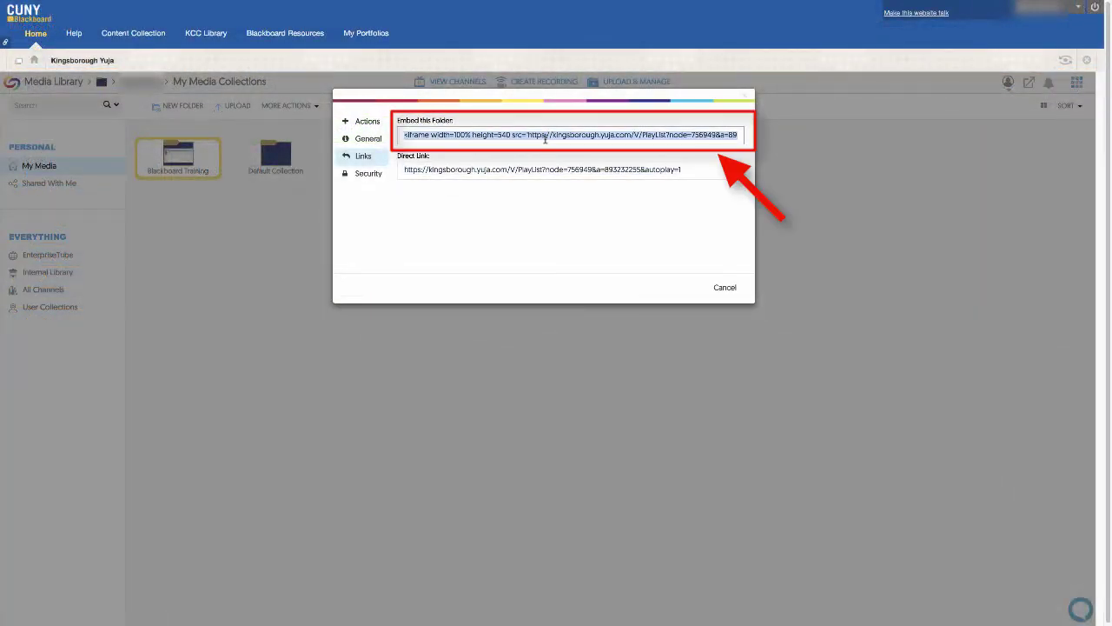
Step: Paste the folder's YuJa embed code into the Blackboard Training item and submit it
right_click(546, 135)
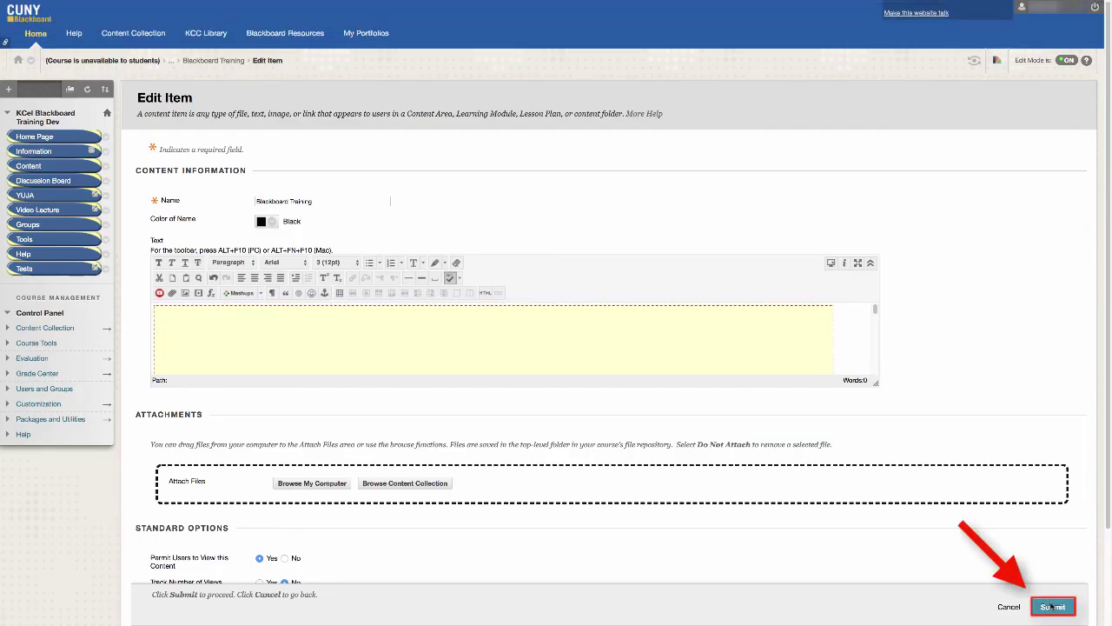
left_click(1053, 607)
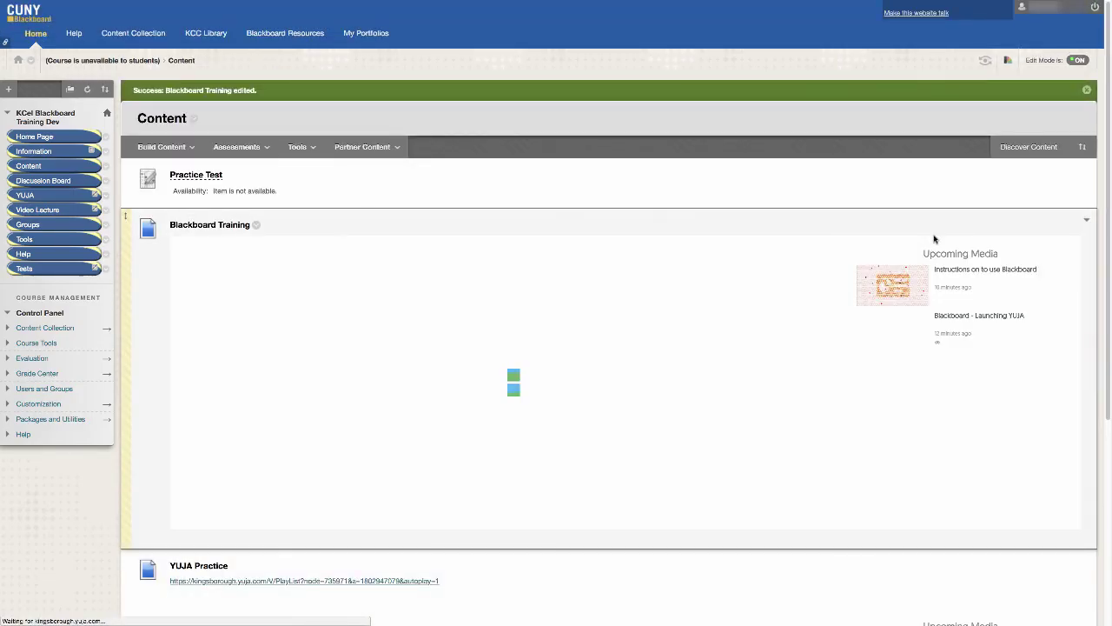